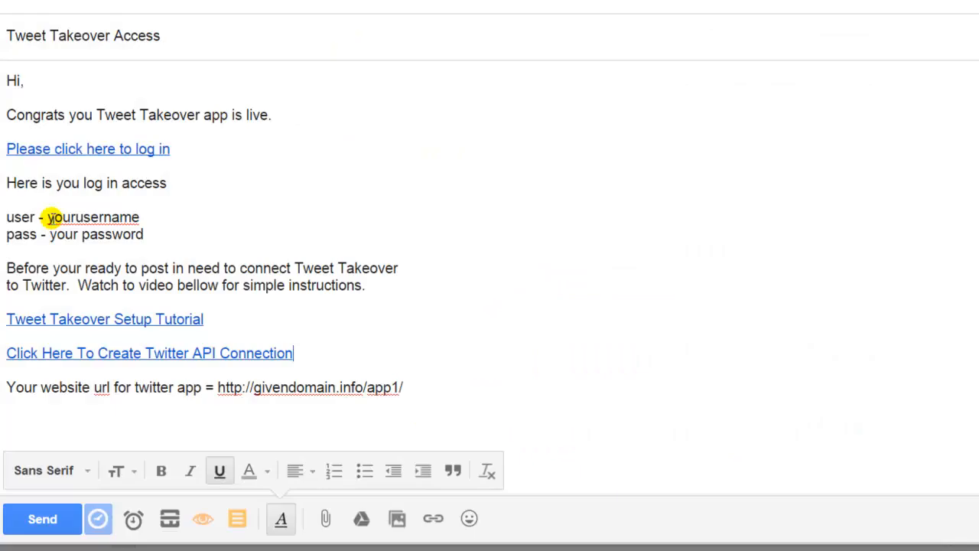
# Review the login credentials in the access email and the matching username and password fields on the login form.
pyautogui.moveTo(48, 218); pyautogui.dragTo(139, 217)
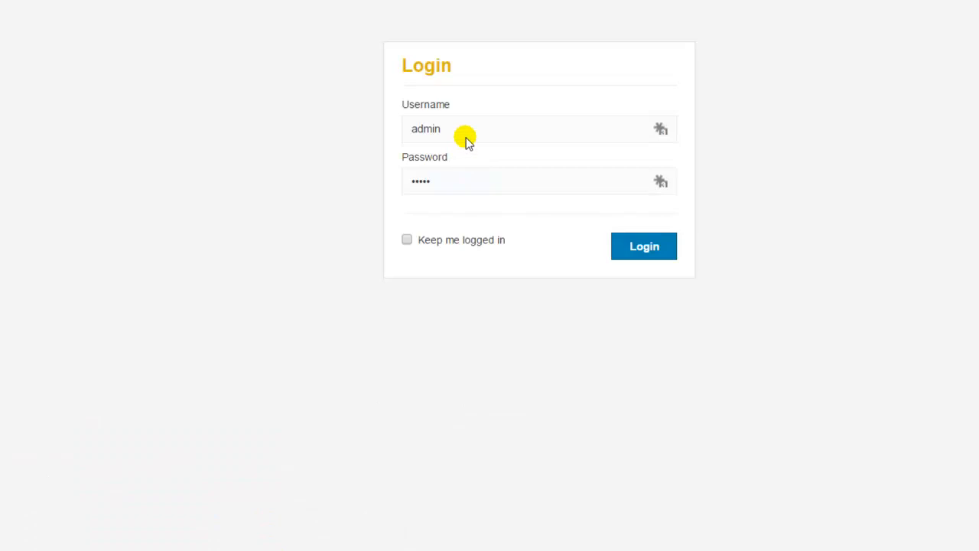
pyautogui.moveTo(467, 140); pyautogui.dragTo(360, 124)
pyautogui.click(442, 182)
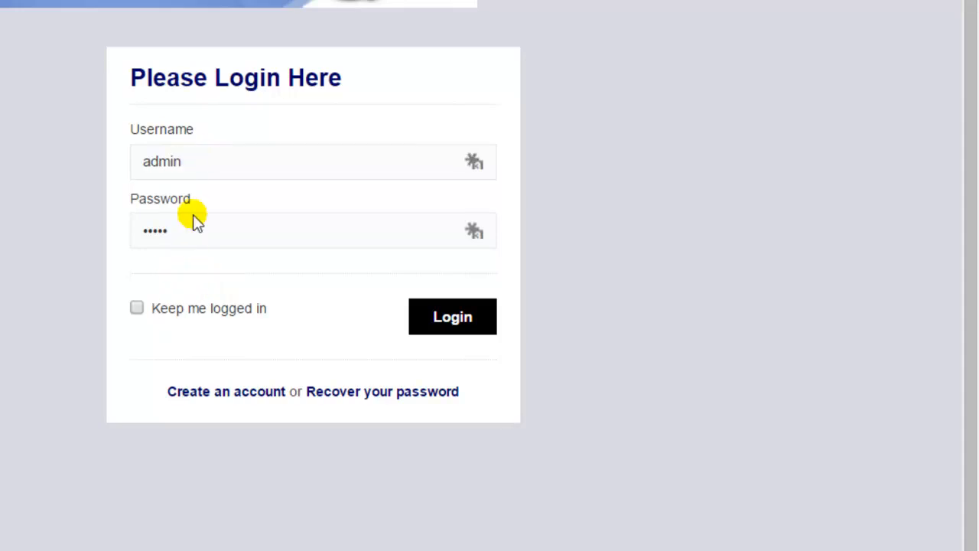
# Open the account creation form and look over its name, username and password fields.
pyautogui.click(223, 392)
pyautogui.click(224, 237)
pyautogui.moveTo(219, 300); pyautogui.dragTo(118, 289)
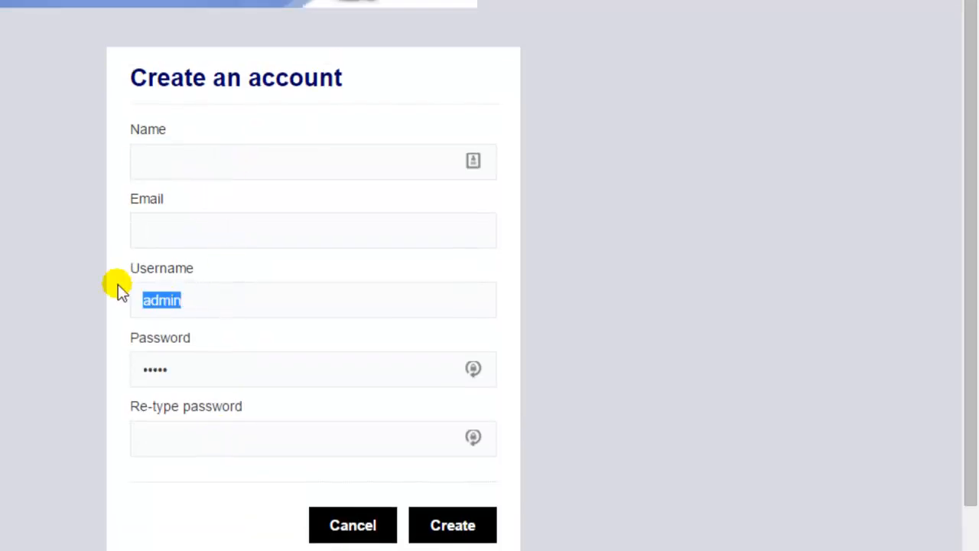
pyautogui.moveTo(191, 364); pyautogui.dragTo(124, 371)
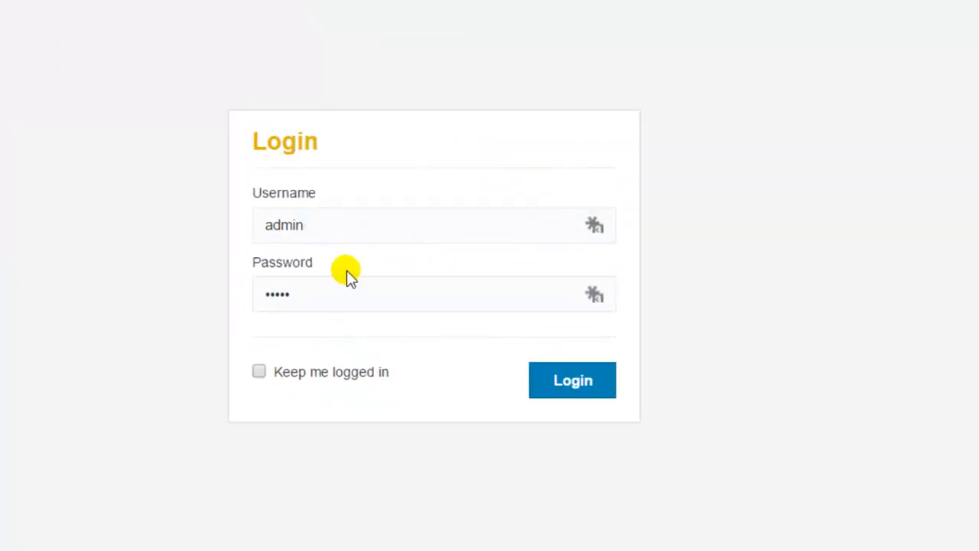
# Log in to the Tweet Takeover app as admin and open its settings.
pyautogui.click(586, 367)
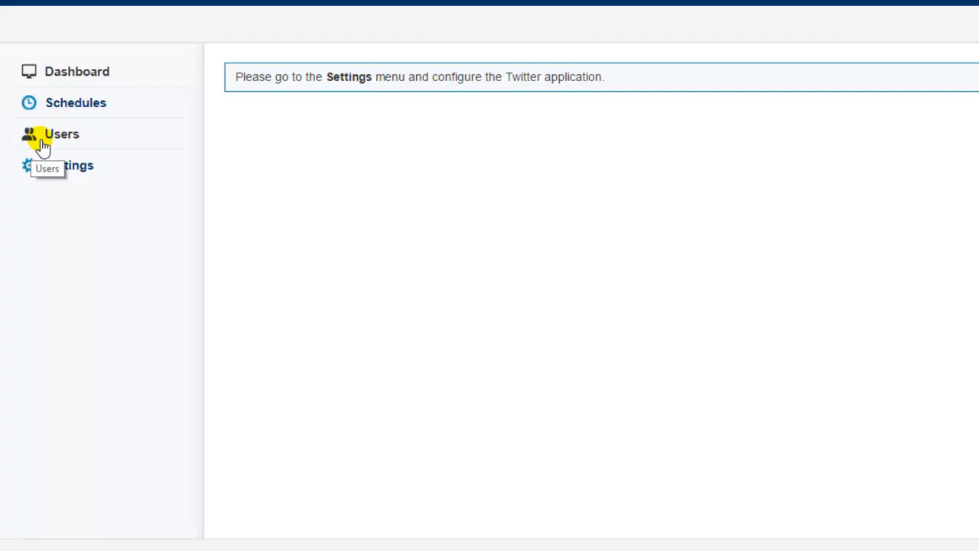
pyautogui.click(77, 175)
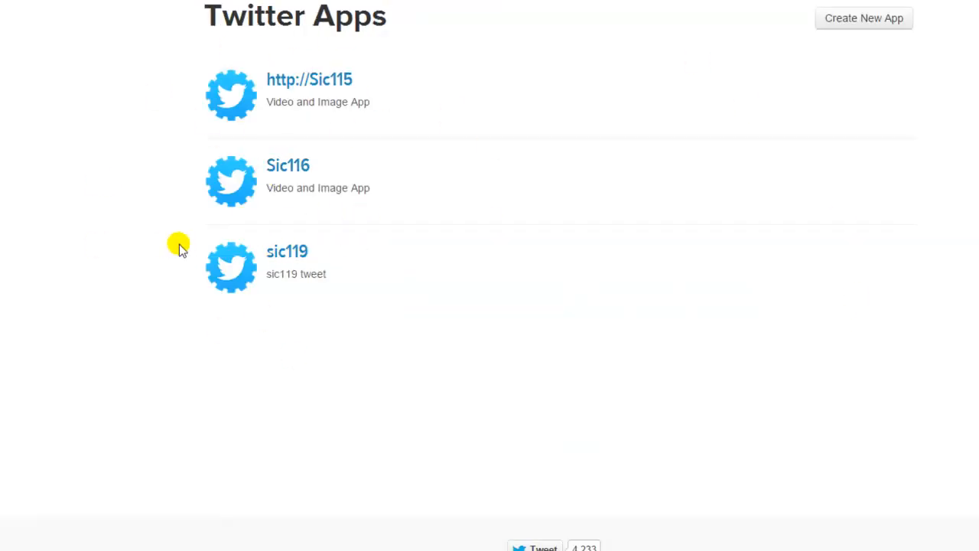
# Start a new Twitter application and name it Tweet Marketing.
pyautogui.click(859, 20)
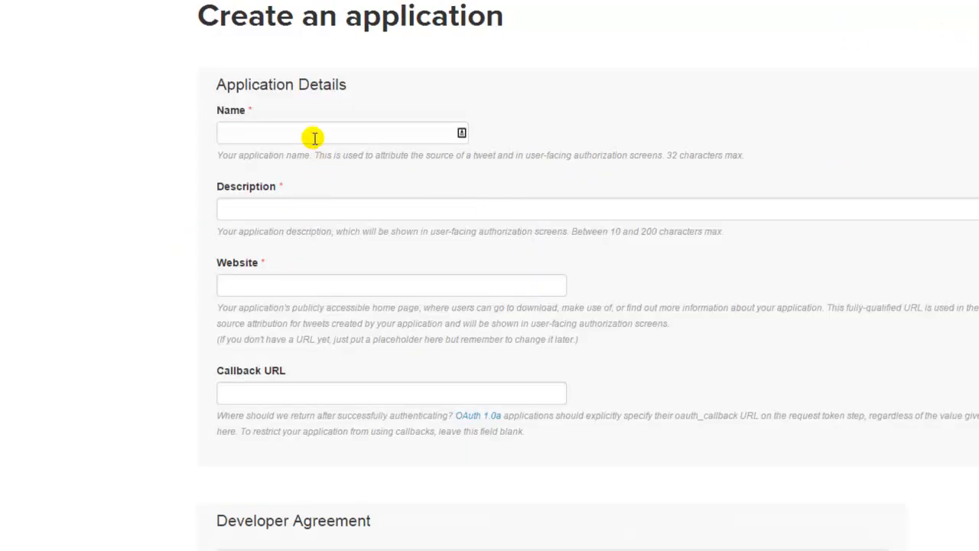
pyautogui.click(314, 133)
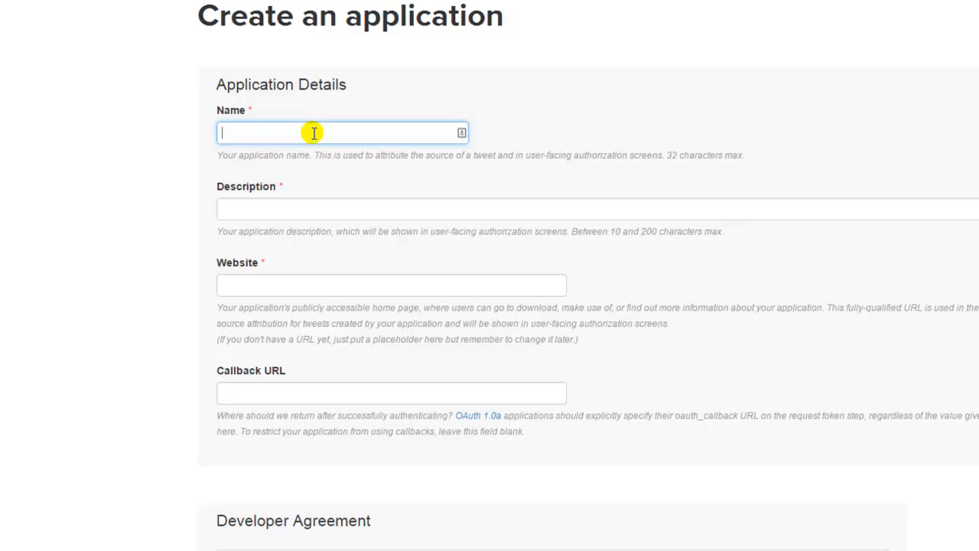
pyautogui.write('Tweet Marketing')
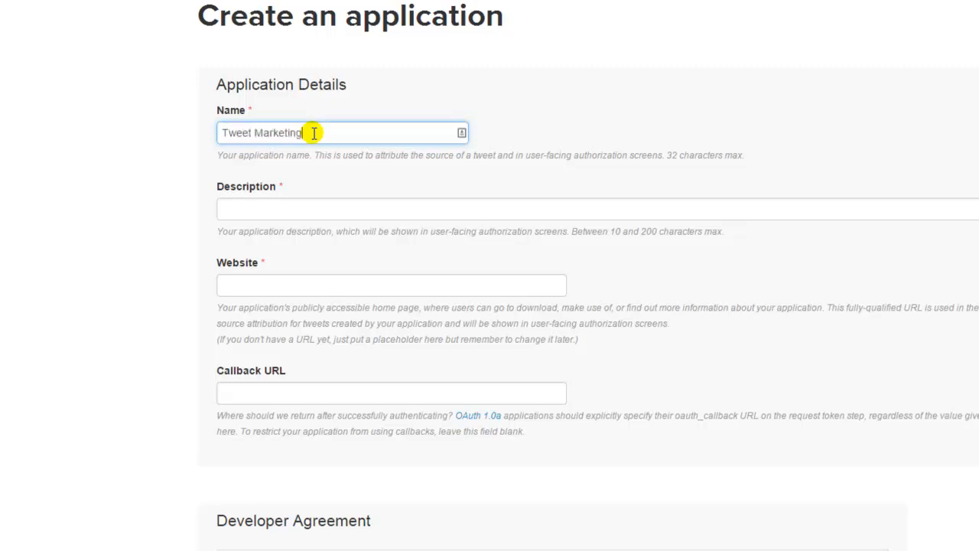
# Copy the application name Tweet Marketing into the description.
pyautogui.moveTo(307, 133); pyautogui.dragTo(135, 142)
pyautogui.rightClick(254, 133)
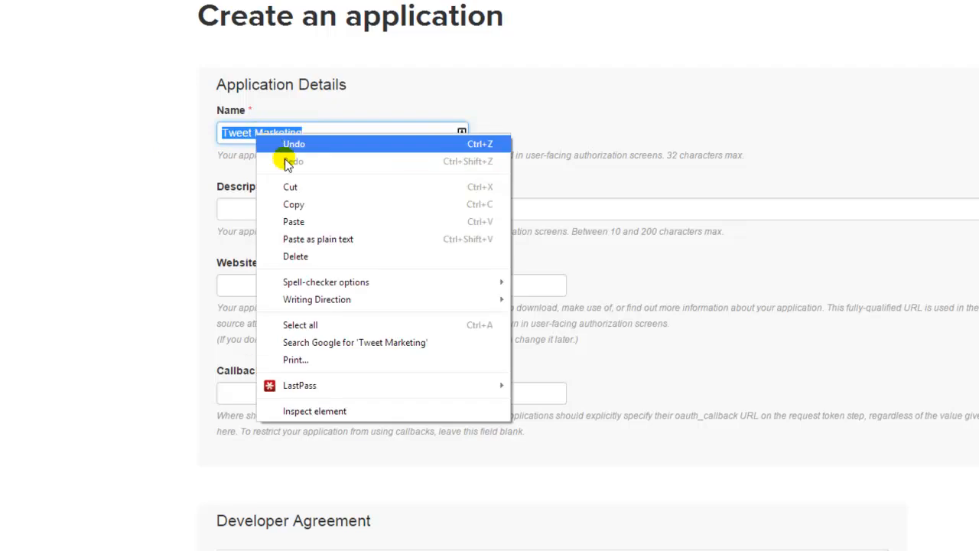
pyautogui.click(317, 204)
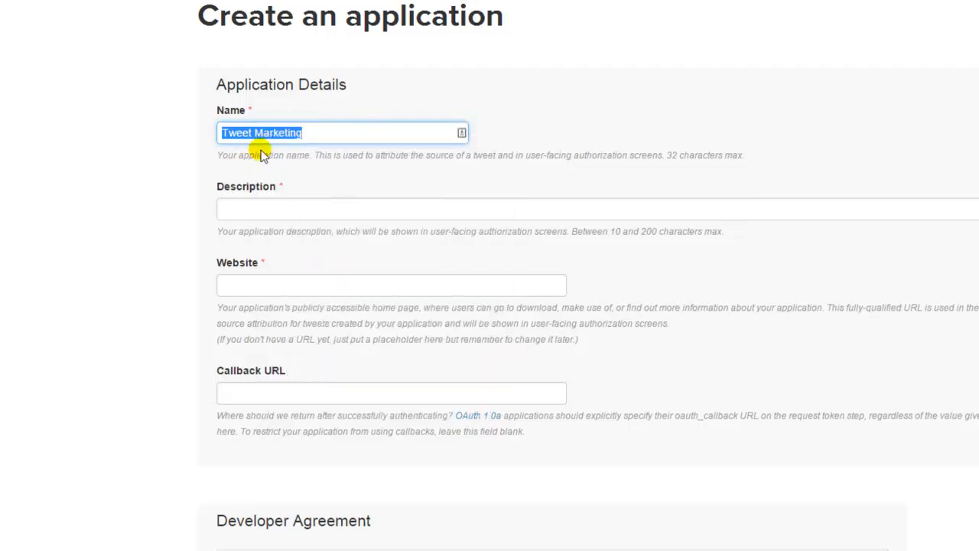
pyautogui.click(269, 211)
pyautogui.rightClick(271, 212)
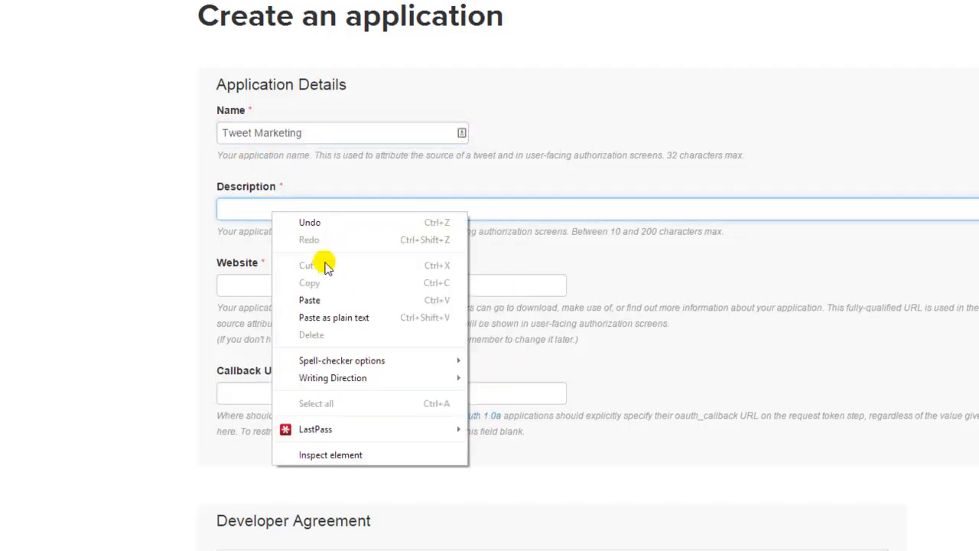
pyautogui.click(339, 300)
# Examine the website URL given for the Twitter app in the access email, including its domain and app1 folder.
pyautogui.click(312, 289)
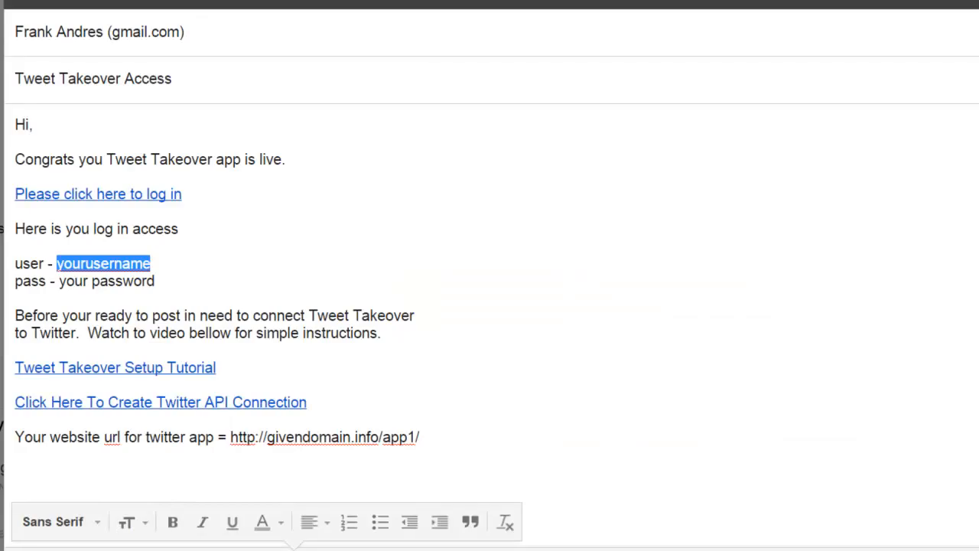
pyautogui.click(396, 467)
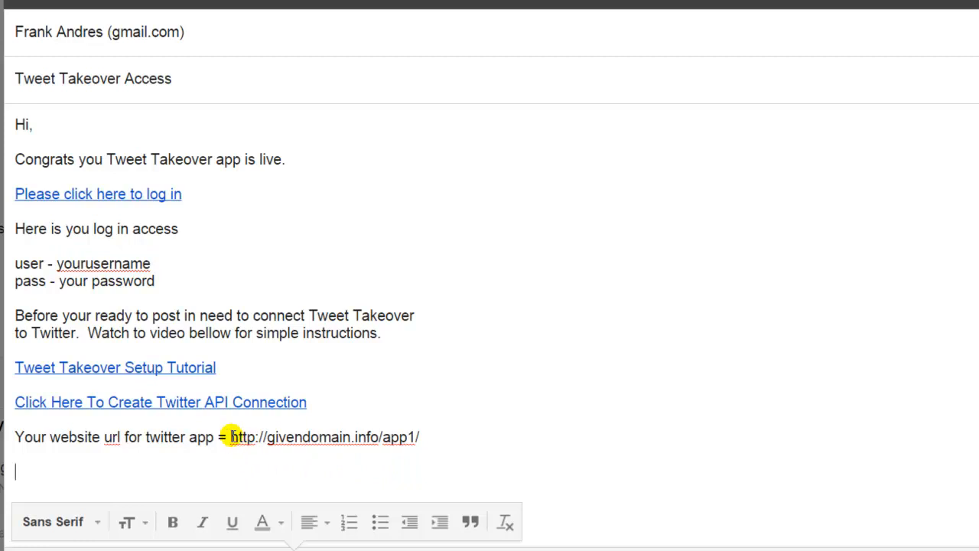
pyautogui.moveTo(230, 436); pyautogui.dragTo(446, 450)
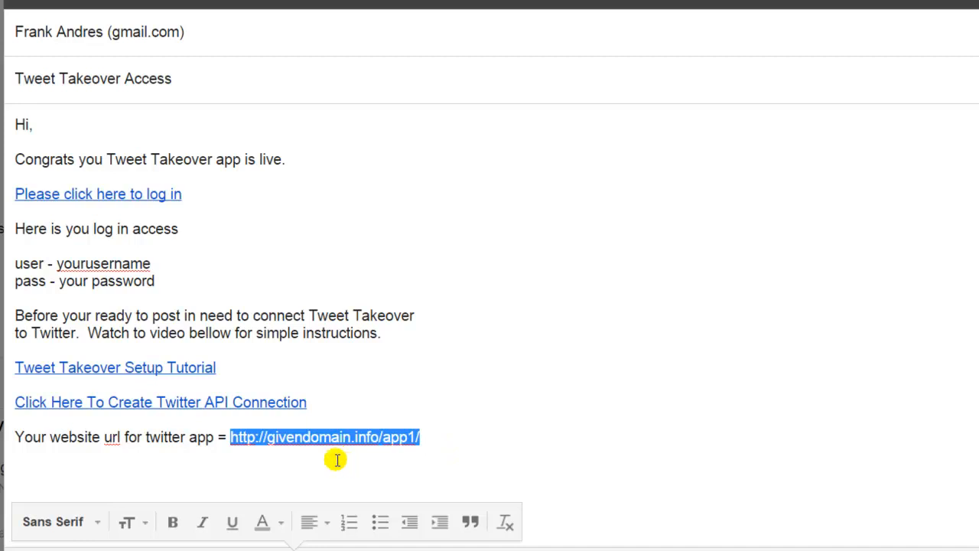
pyautogui.click(274, 436)
pyautogui.moveTo(268, 436); pyautogui.dragTo(385, 441)
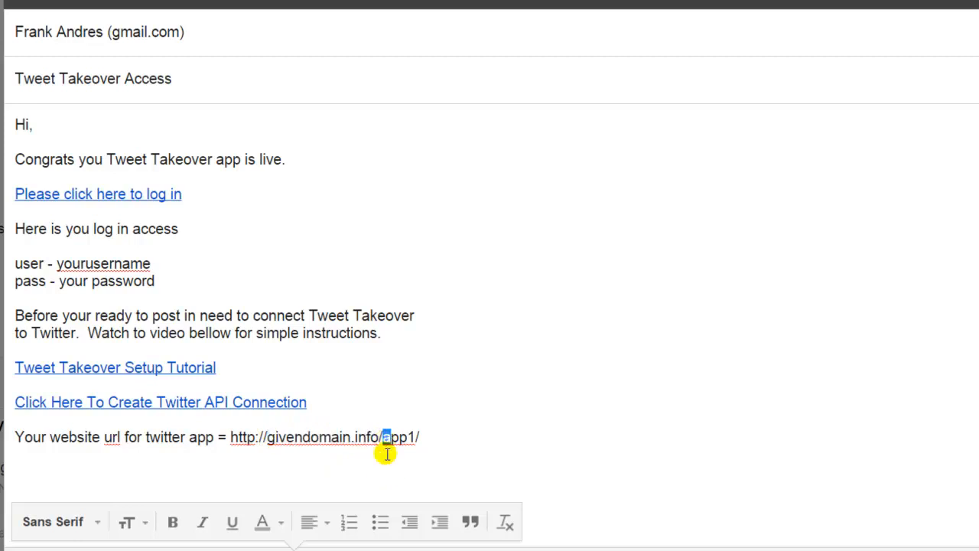
pyautogui.click(390, 452)
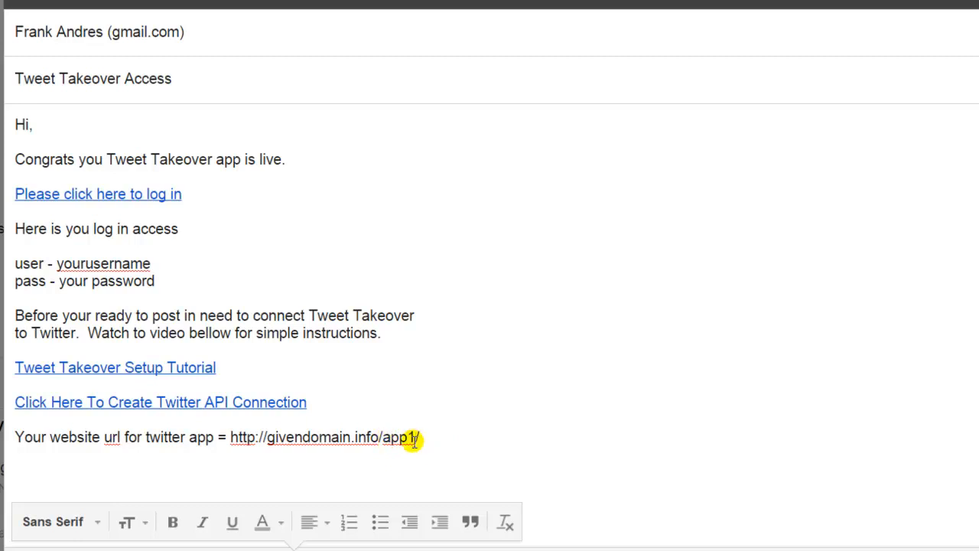
pyautogui.moveTo(382, 436); pyautogui.dragTo(426, 437)
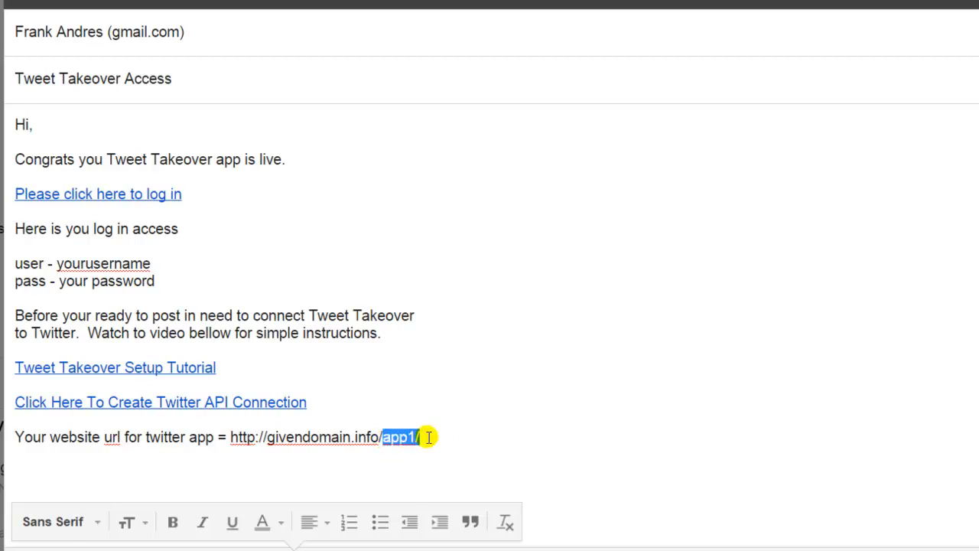
pyautogui.click(394, 465)
pyautogui.moveTo(430, 437); pyautogui.dragTo(229, 440)
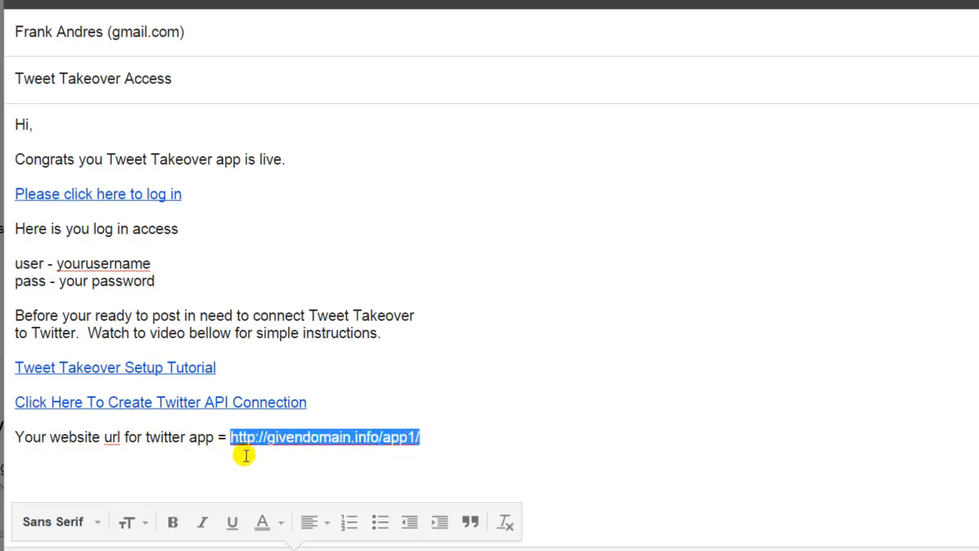
pyautogui.rightClick(320, 437)
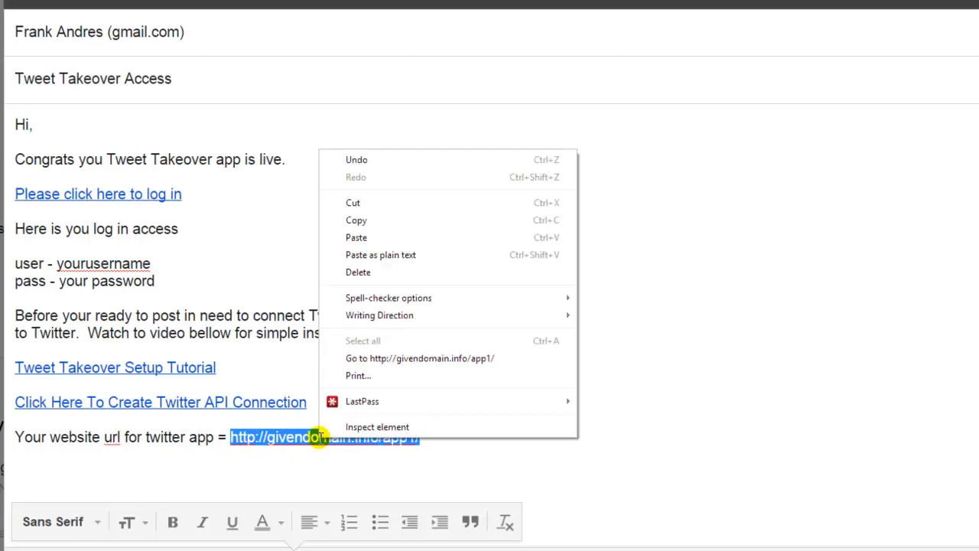
pyautogui.click(361, 220)
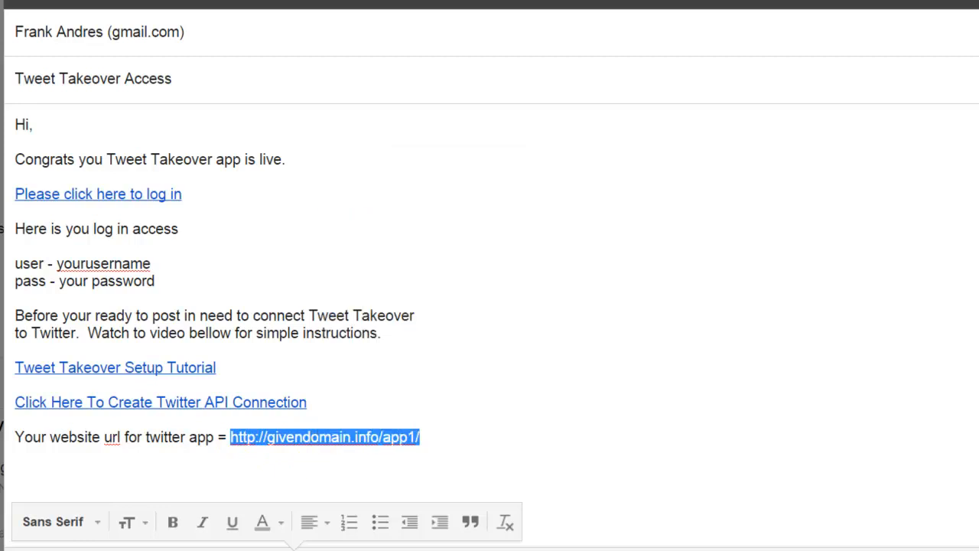
pyautogui.hotkey('alt', 'Tab')
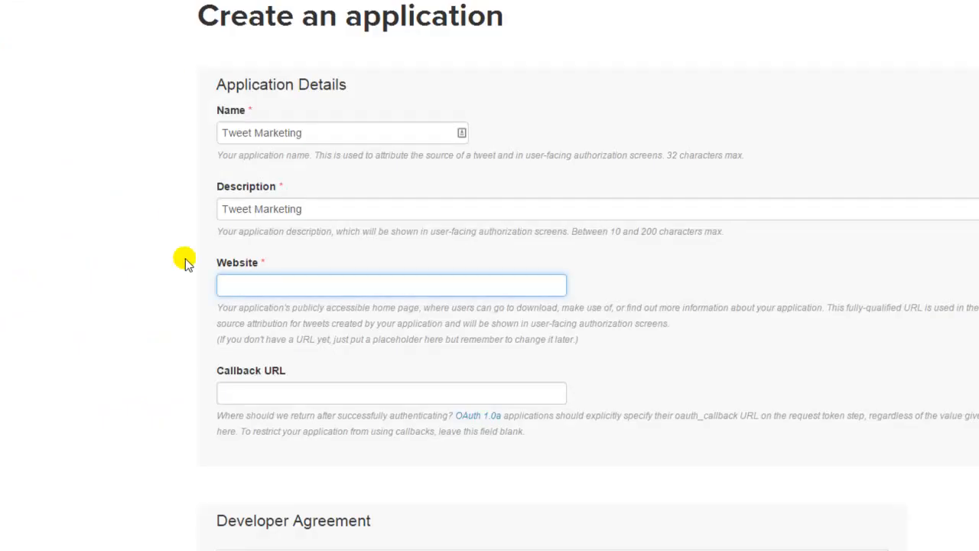
pyautogui.rightClick(274, 289)
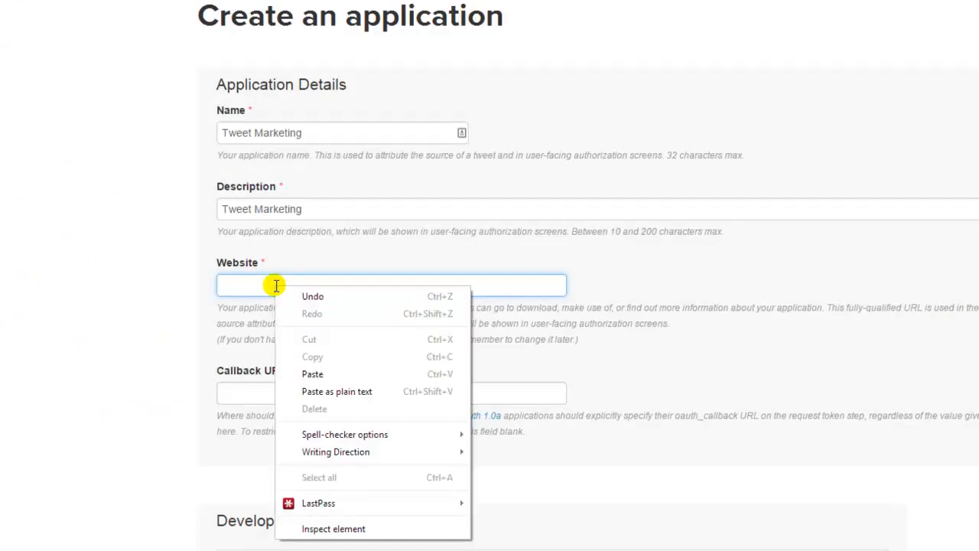
pyautogui.click(344, 375)
pyautogui.click(290, 395)
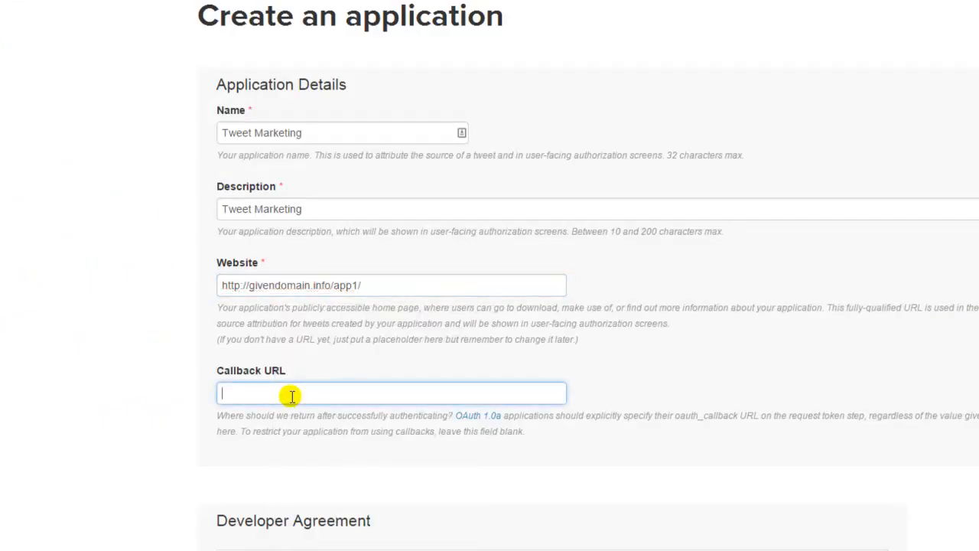
pyautogui.rightClick(291, 395)
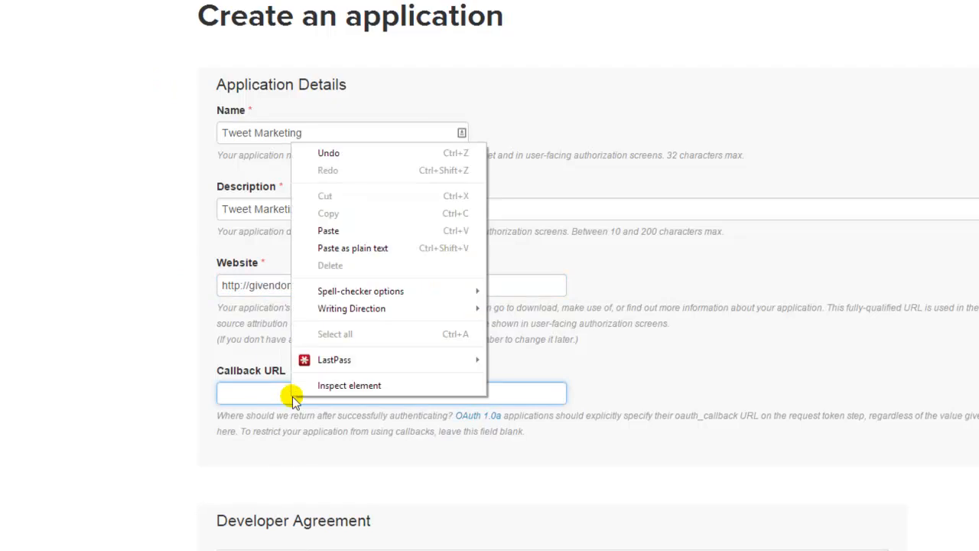
pyautogui.click(358, 233)
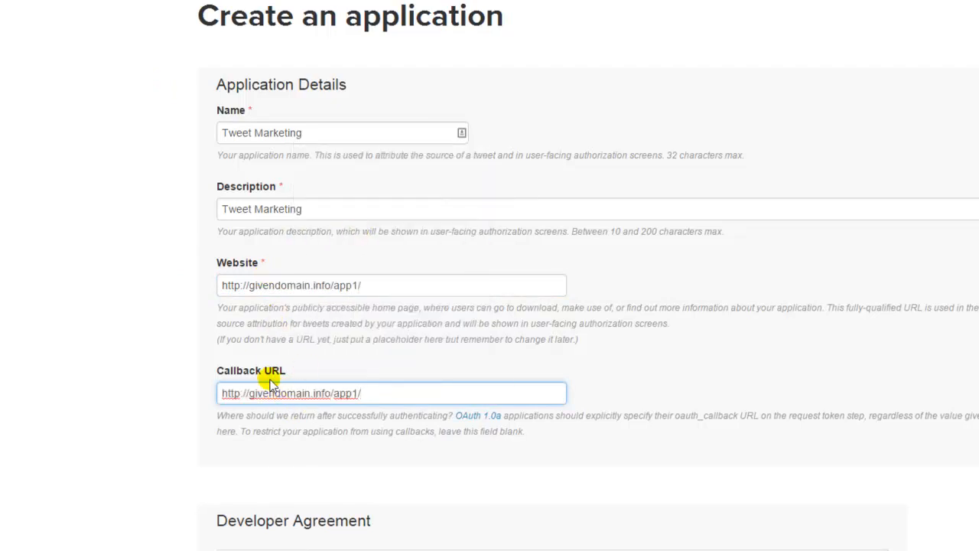
# Accept the developer agreement and create the Twitter application.
pyautogui.scroll(-4, 400, 324)
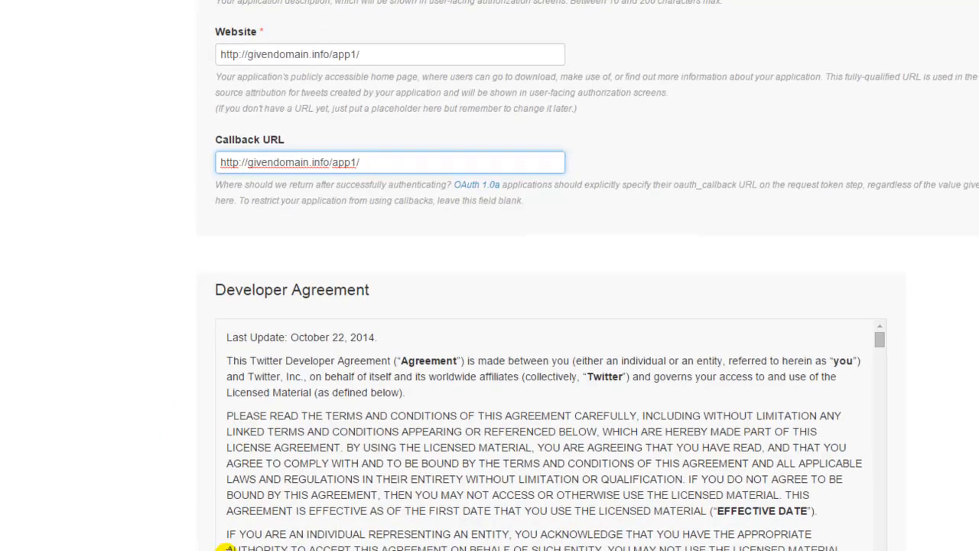
pyautogui.click(203, 530)
pyautogui.scroll(-2, 192, 510)
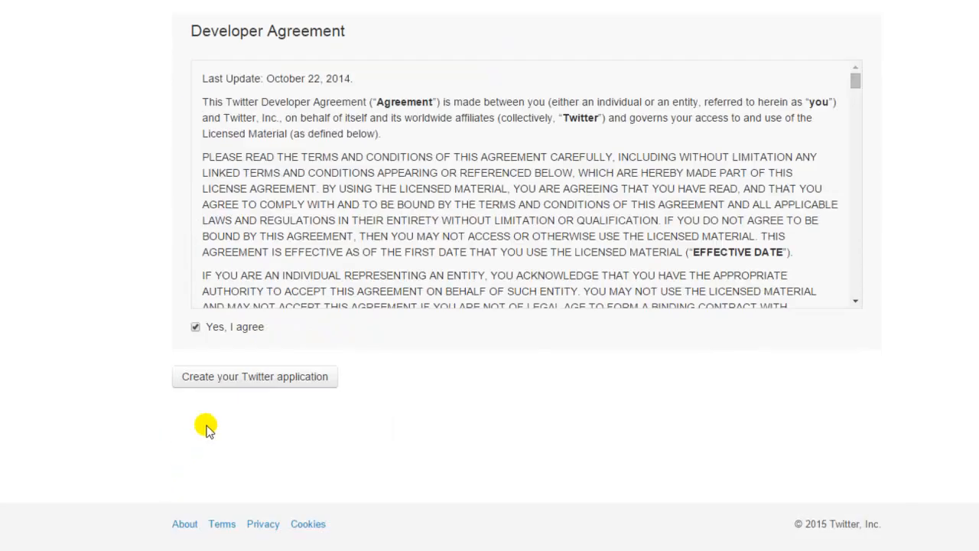
pyautogui.click(273, 377)
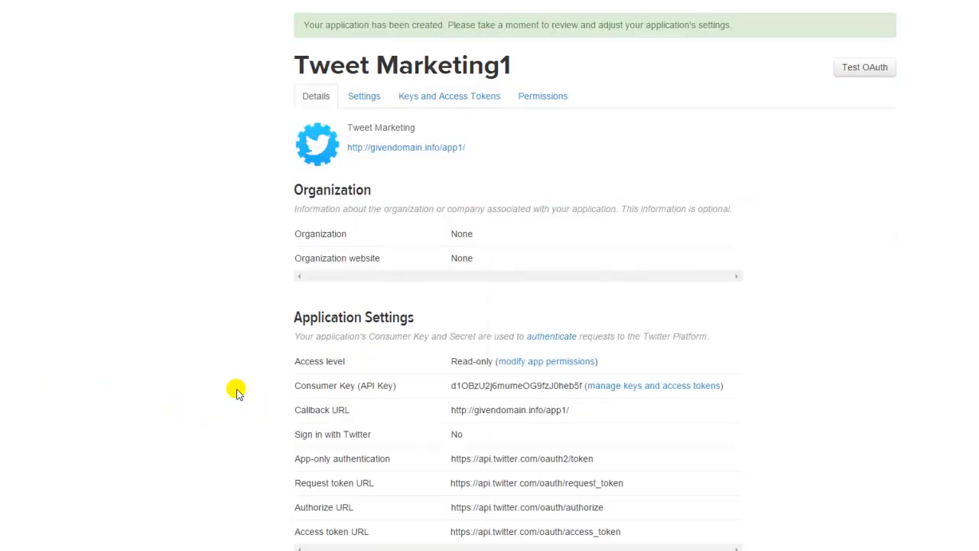
# Set the new application's access permission to Read and Write and save the settings.
pyautogui.scroll(-1, 242, 353)
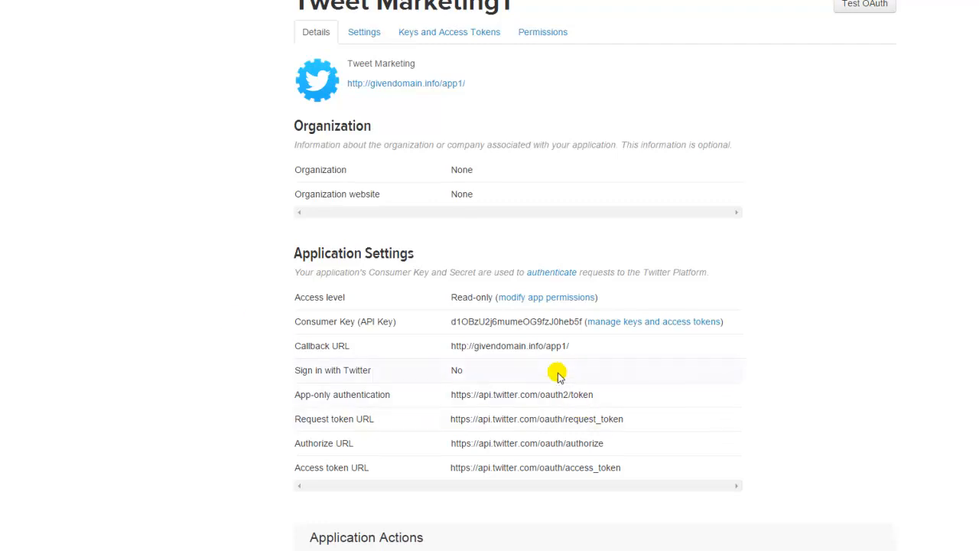
pyautogui.scroll(1, 560, 375)
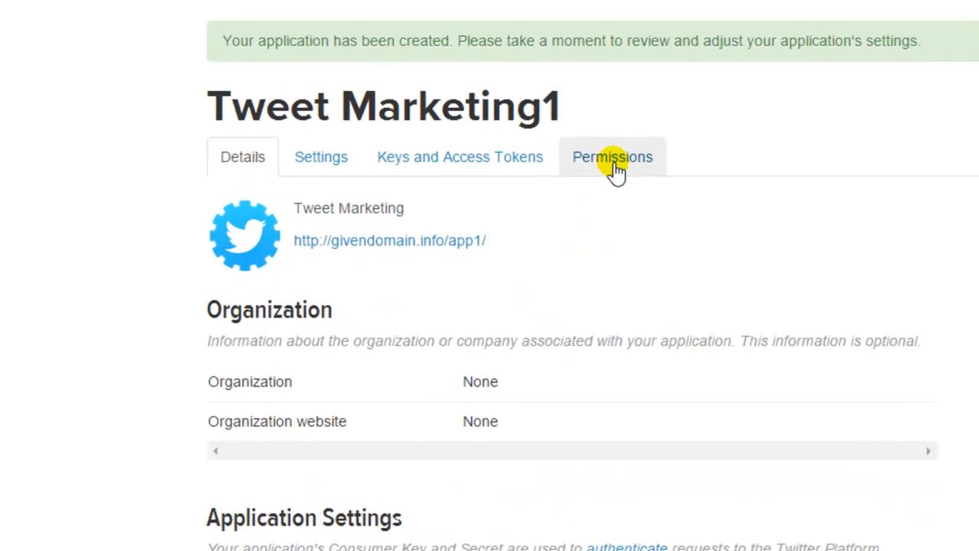
pyautogui.click(616, 170)
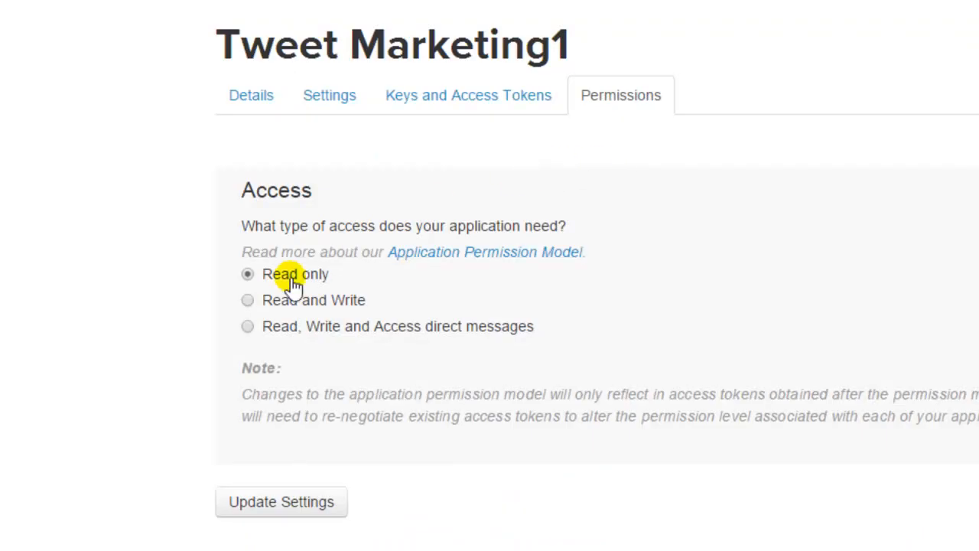
pyautogui.click(247, 301)
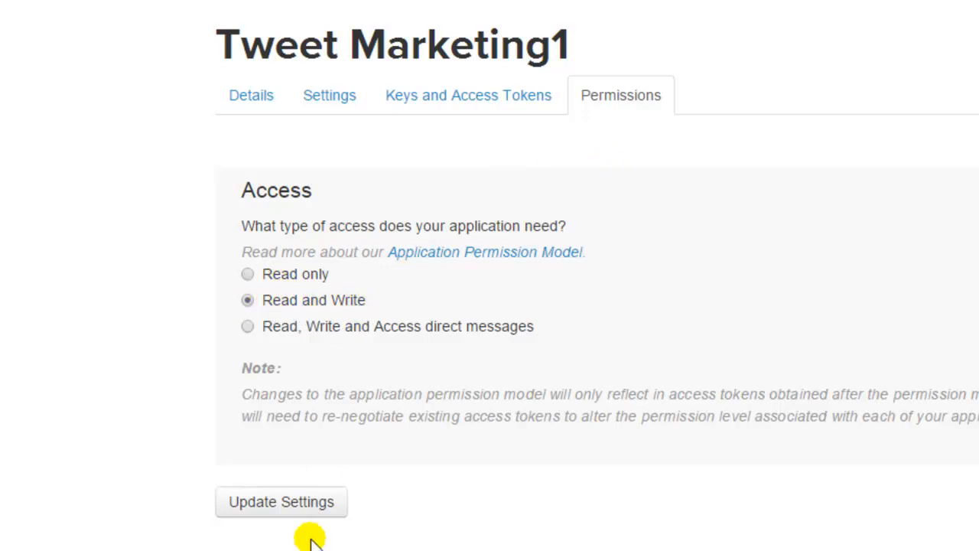
pyautogui.click(304, 511)
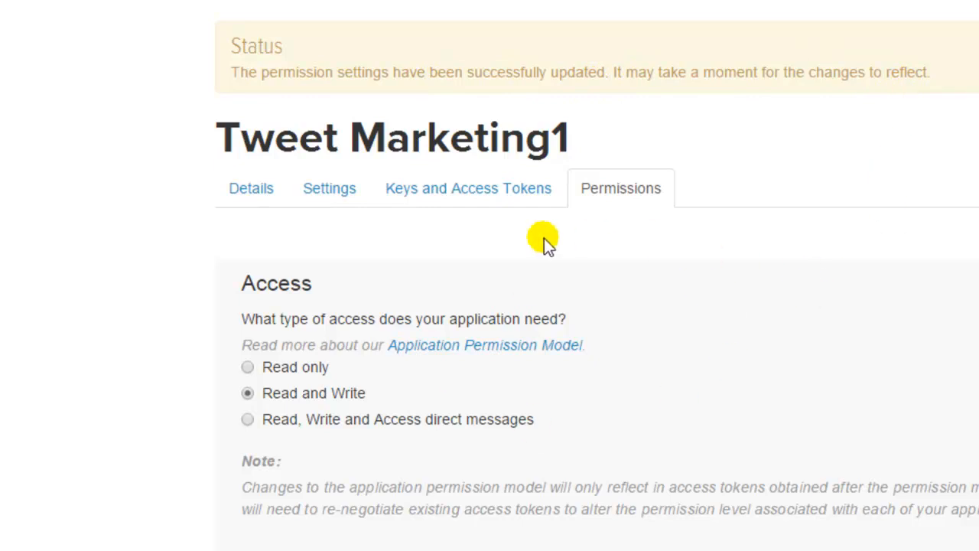
# Copy the Tweet Marketing1 application's consumer key and paste it as the API key in the Twitter app settings.
pyautogui.click(463, 194)
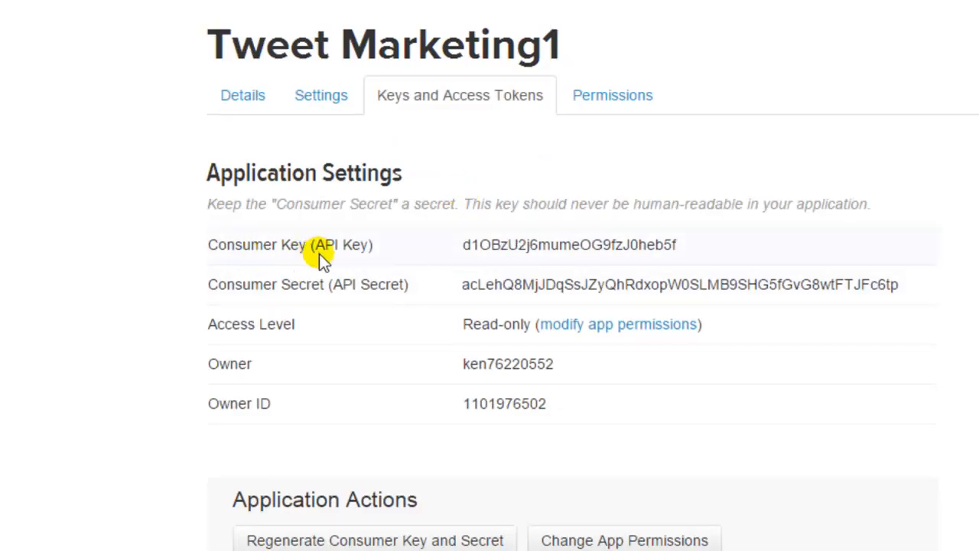
pyautogui.doubleClick(553, 243)
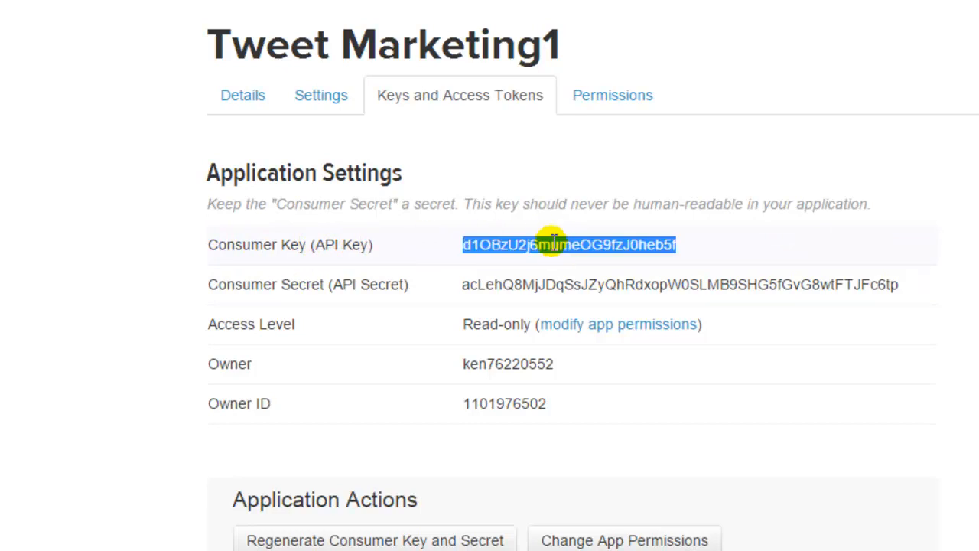
pyautogui.rightClick(604, 244)
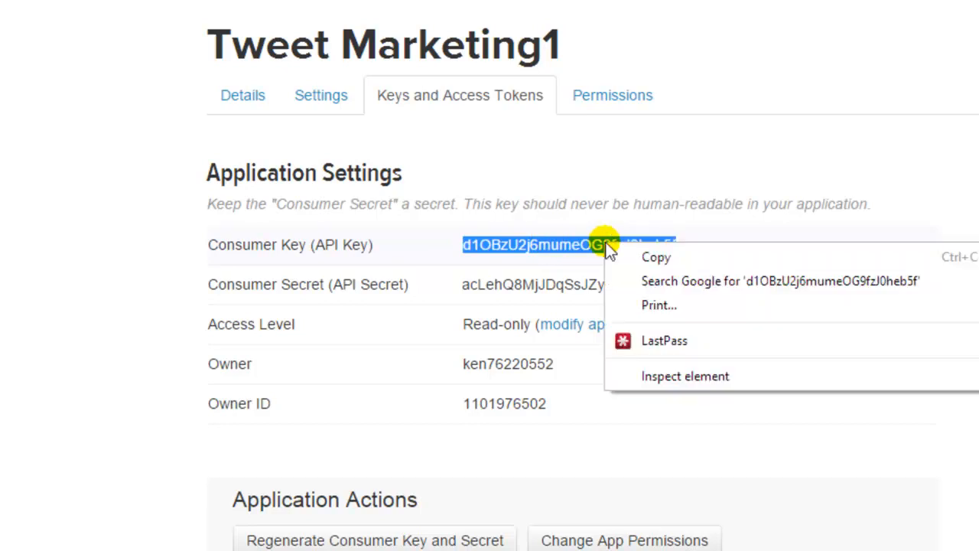
pyautogui.click(655, 257)
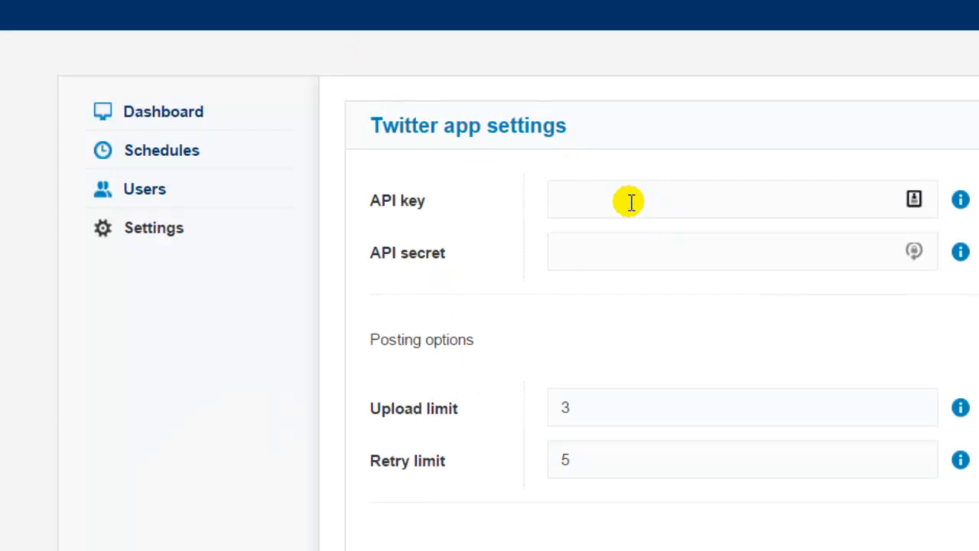
pyautogui.click(629, 202)
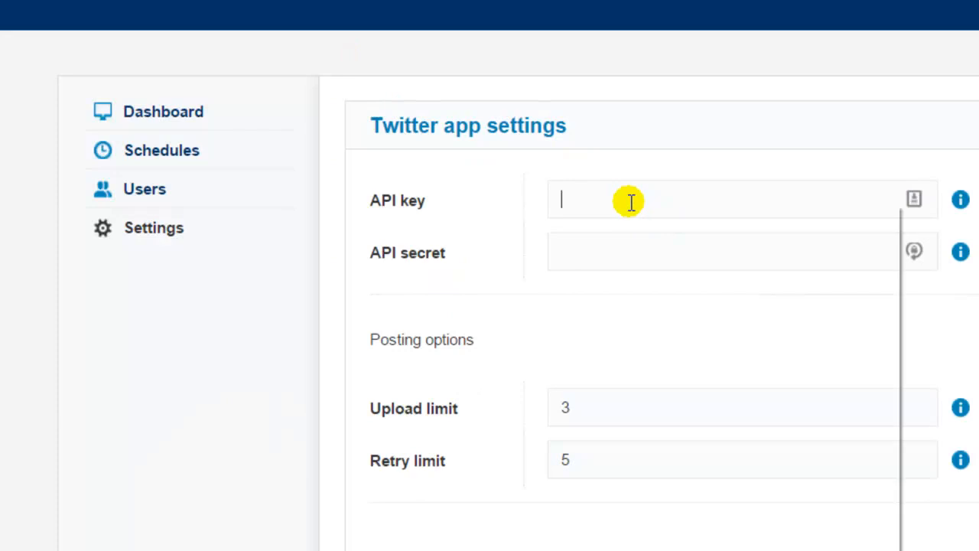
pyautogui.rightClick(629, 203)
pyautogui.click(704, 322)
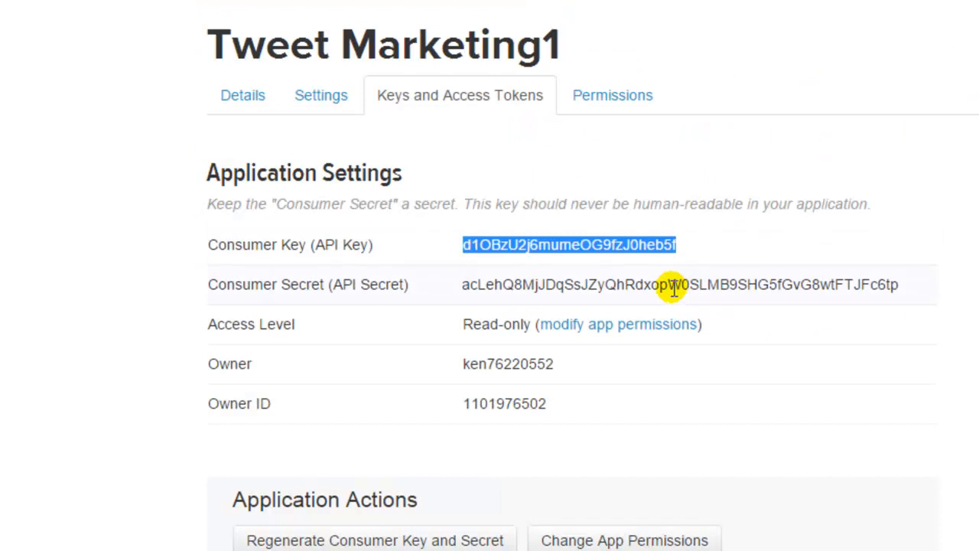
# Copy the application's consumer secret, paste it as the API secret, and save the Twitter app settings.
pyautogui.click(671, 286)
pyautogui.doubleClick(671, 286)
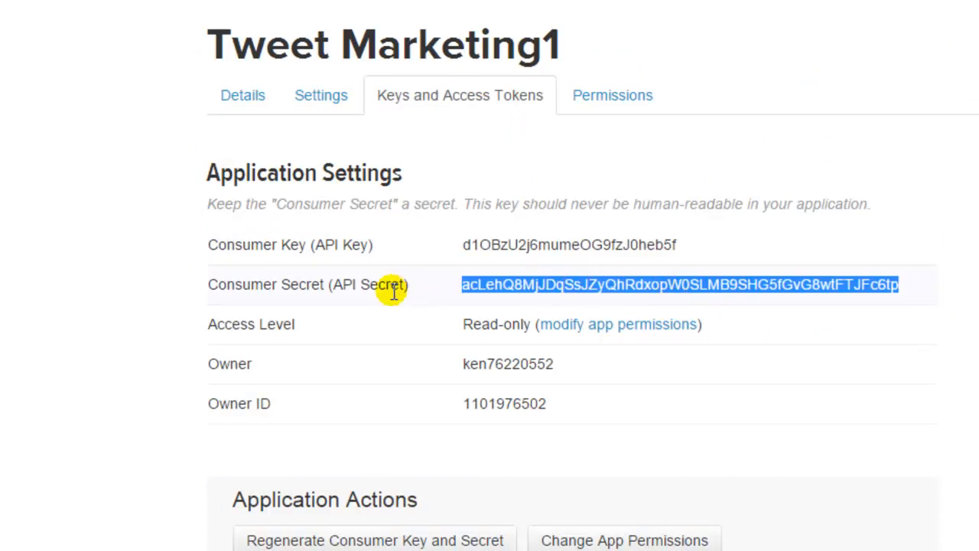
pyautogui.rightClick(642, 285)
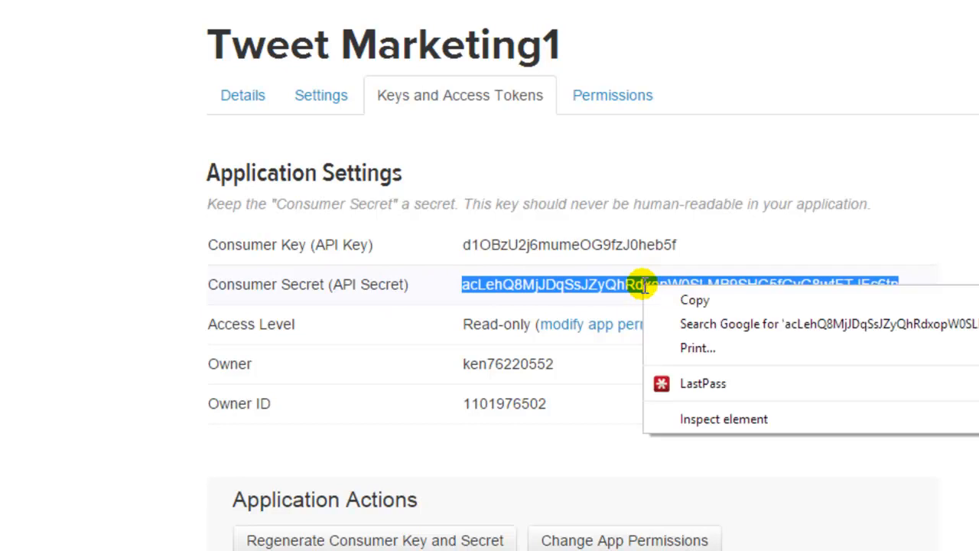
pyautogui.click(715, 300)
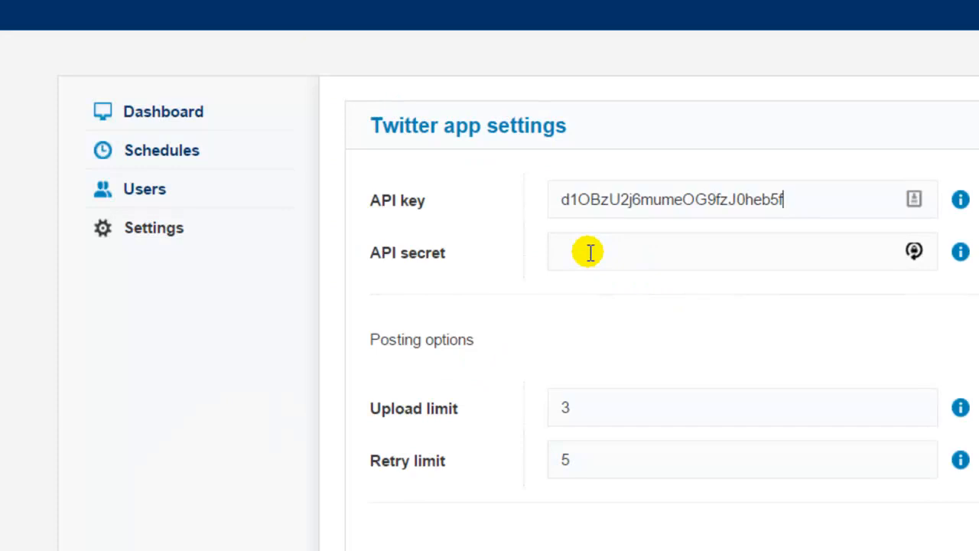
pyautogui.click(589, 253)
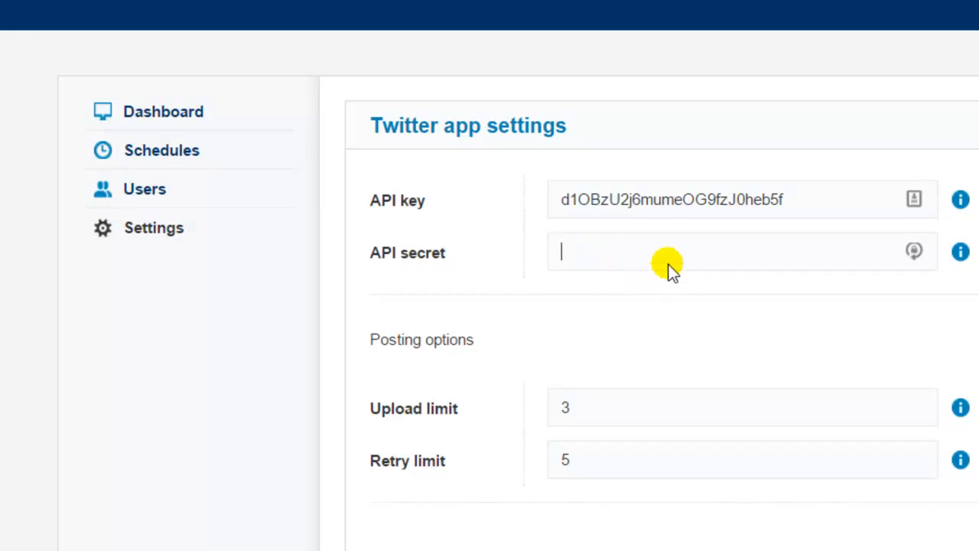
pyautogui.rightClick(623, 253)
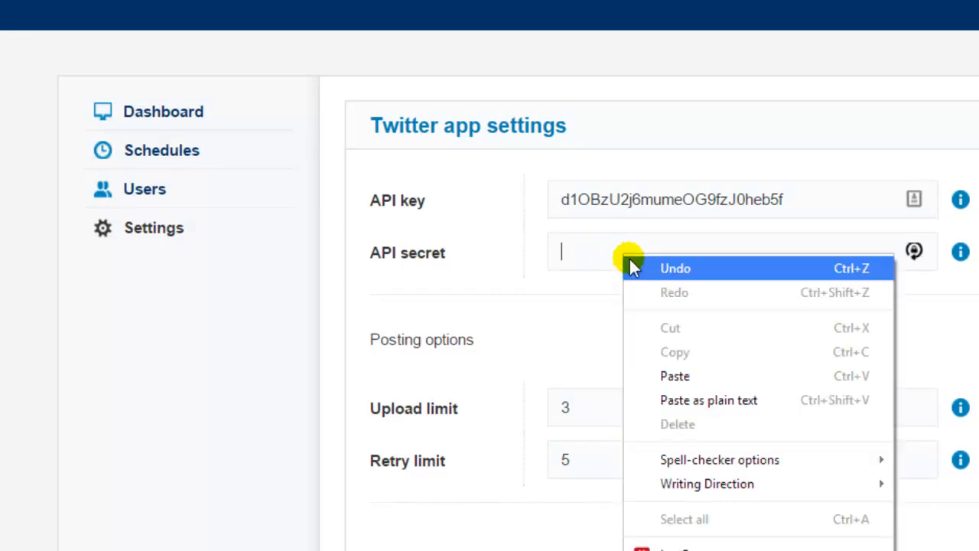
pyautogui.click(693, 365)
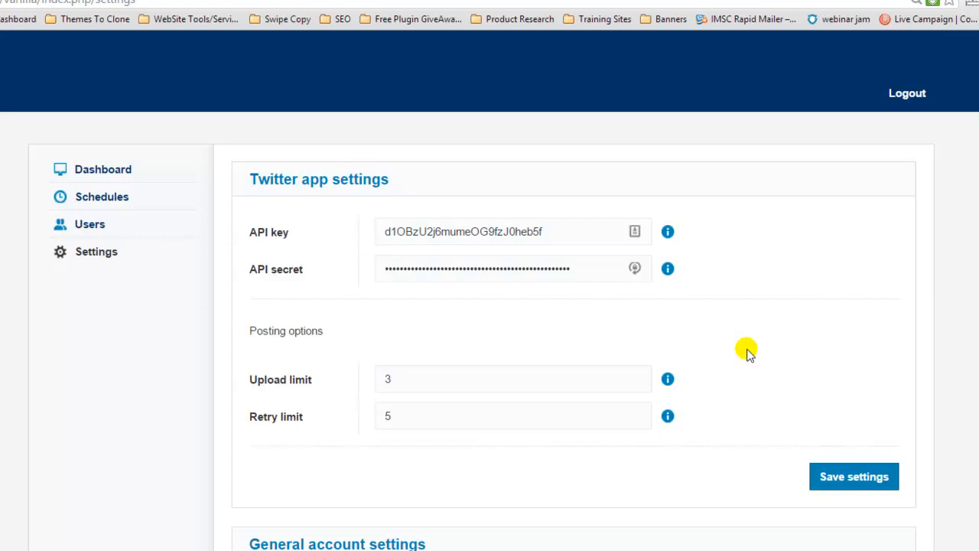
pyautogui.click(852, 481)
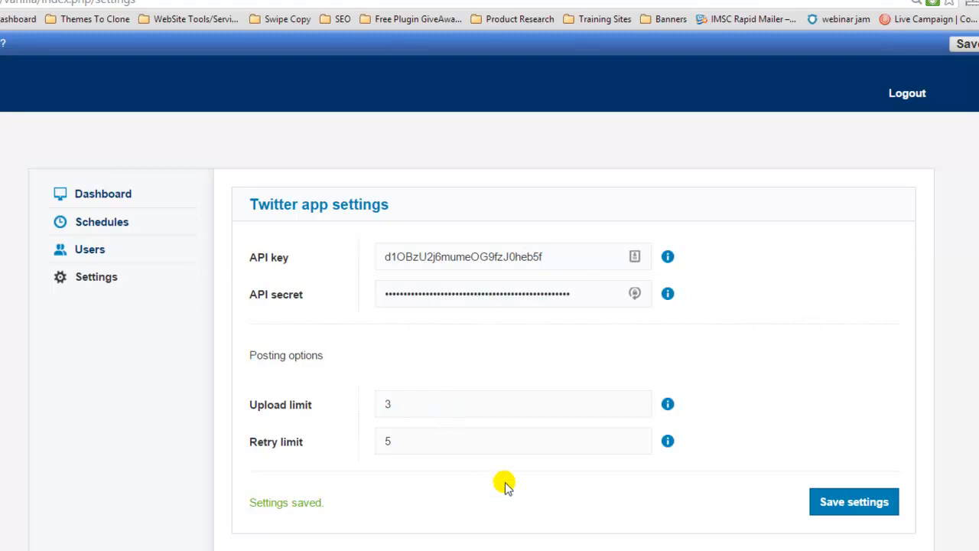
# Check the timezone choices in the general account settings and save the account settings.
pyautogui.scroll(-2, 514, 495)
pyautogui.scroll(-1, 514, 496)
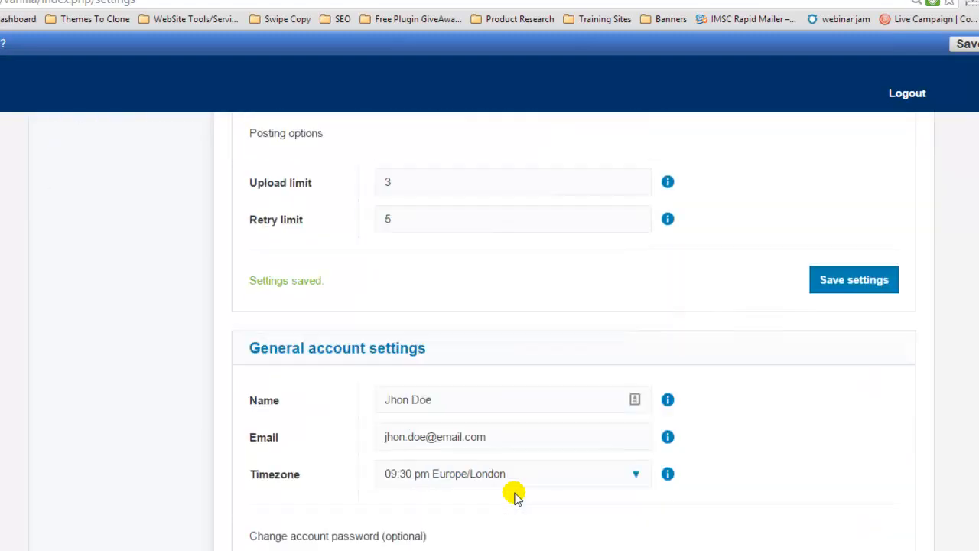
pyautogui.click(513, 468)
pyautogui.click(513, 468)
pyautogui.click(513, 475)
pyautogui.click(855, 508)
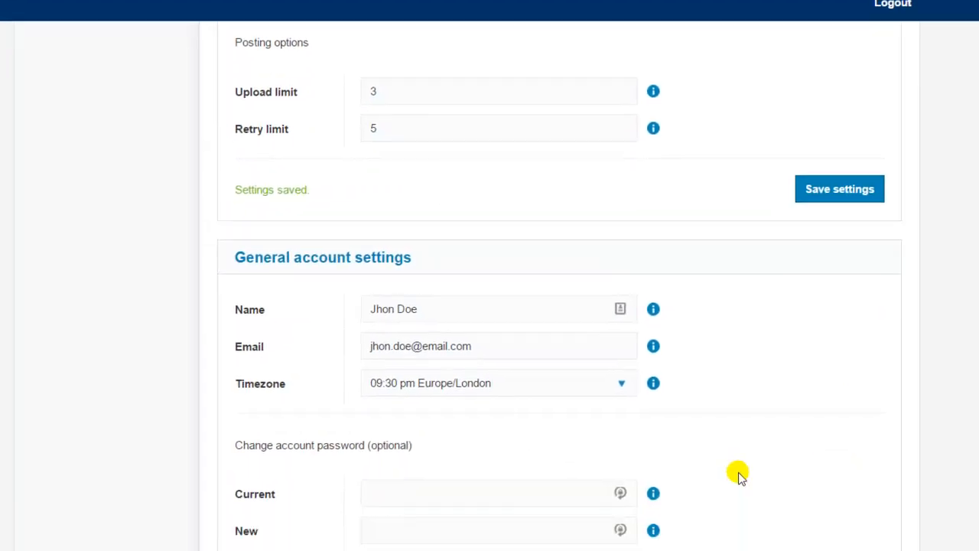
pyautogui.click(572, 404)
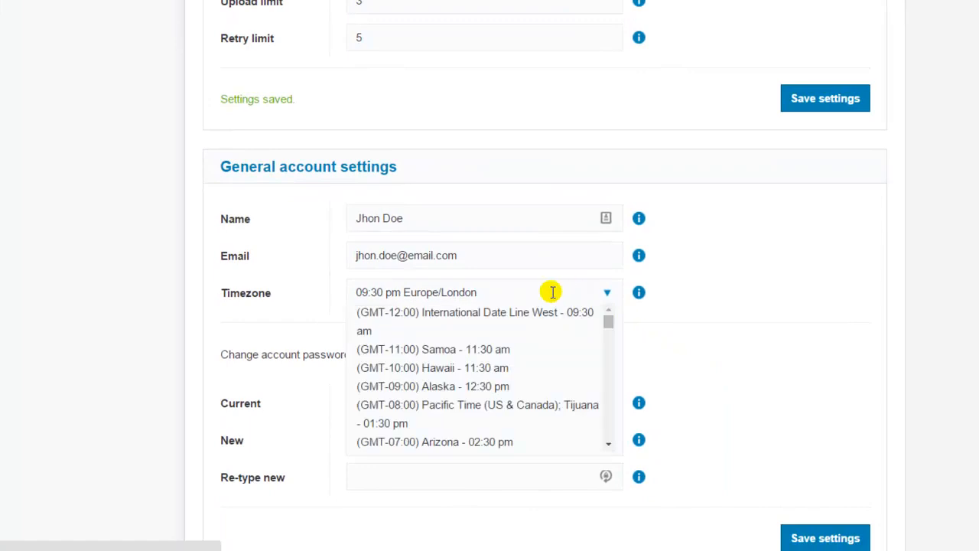
pyautogui.click(758, 337)
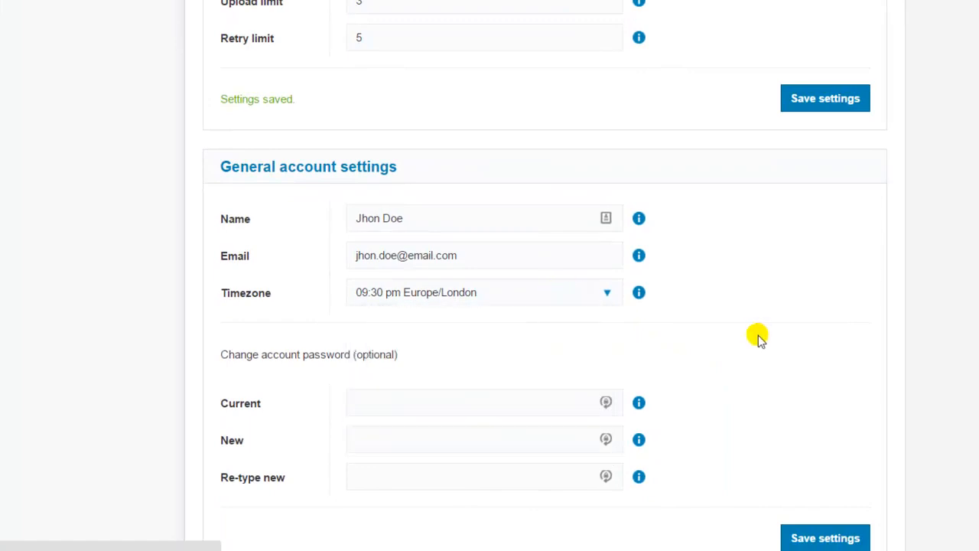
pyautogui.click(414, 298)
pyautogui.click(414, 298)
pyautogui.scroll(-1, 688, 398)
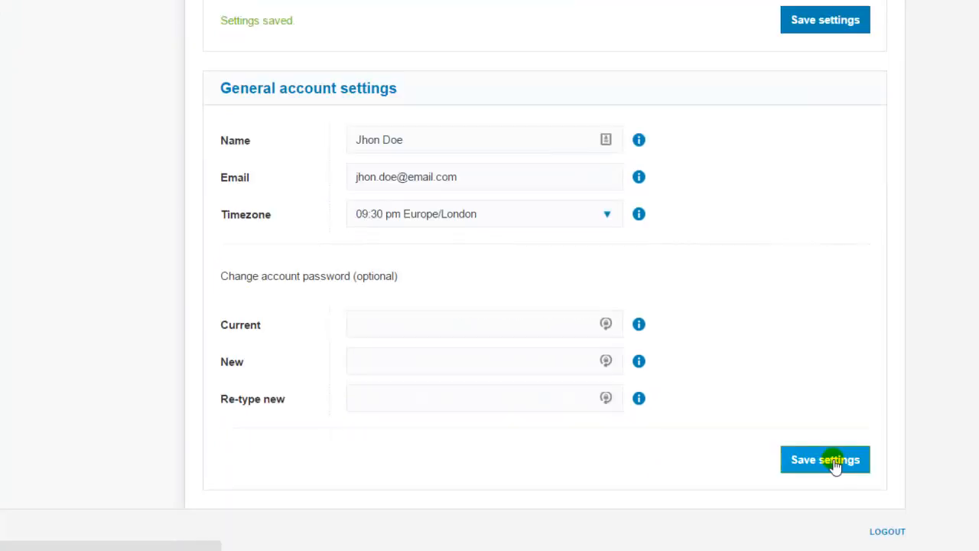
pyautogui.click(834, 463)
# Go to the dashboard, start the Twitter sign-in, and authorize Tweet Marketing1 to use the Twitter account.
pyautogui.click(63, 16)
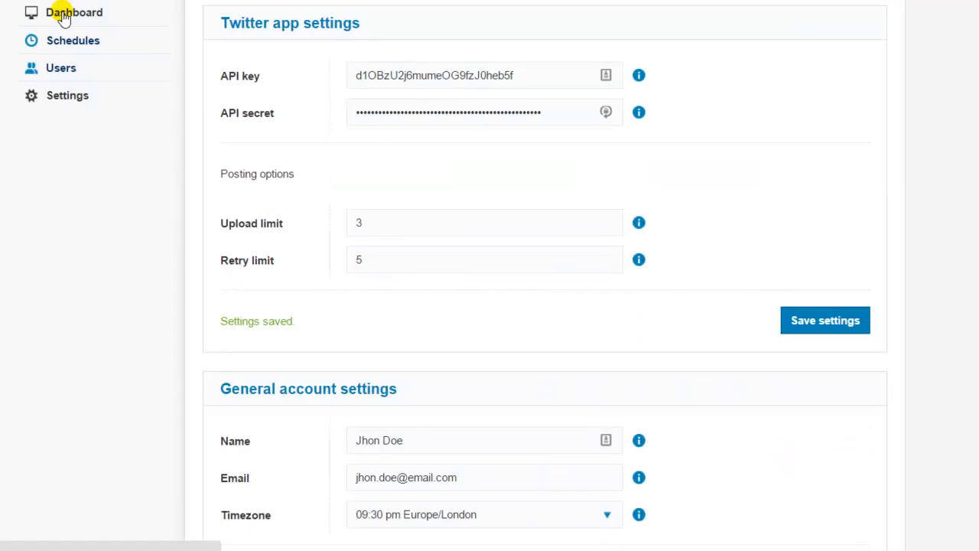
pyautogui.click(555, 80)
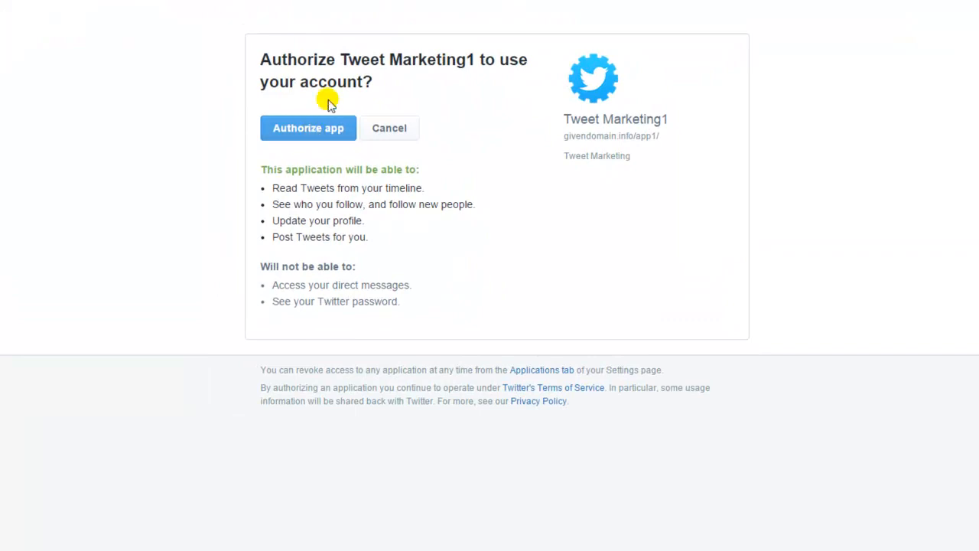
pyautogui.click(299, 131)
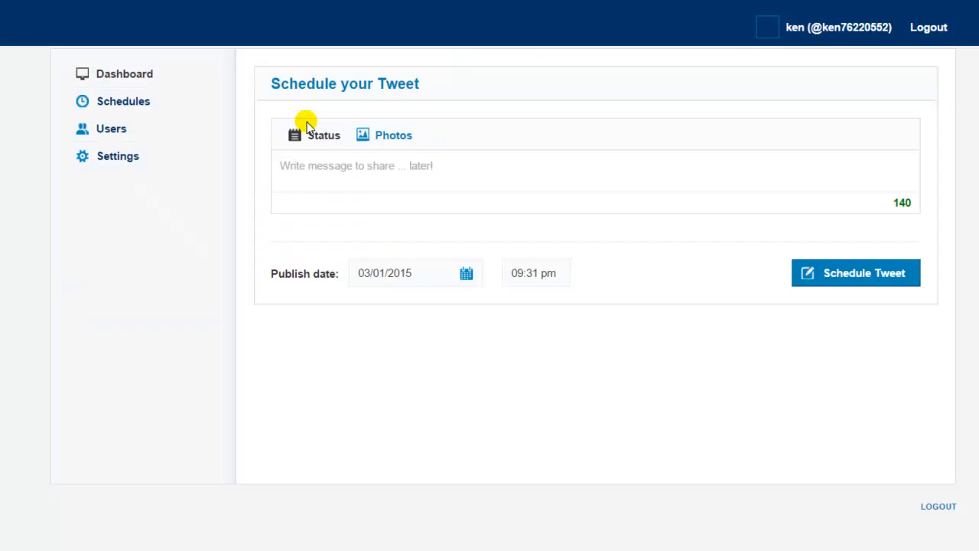